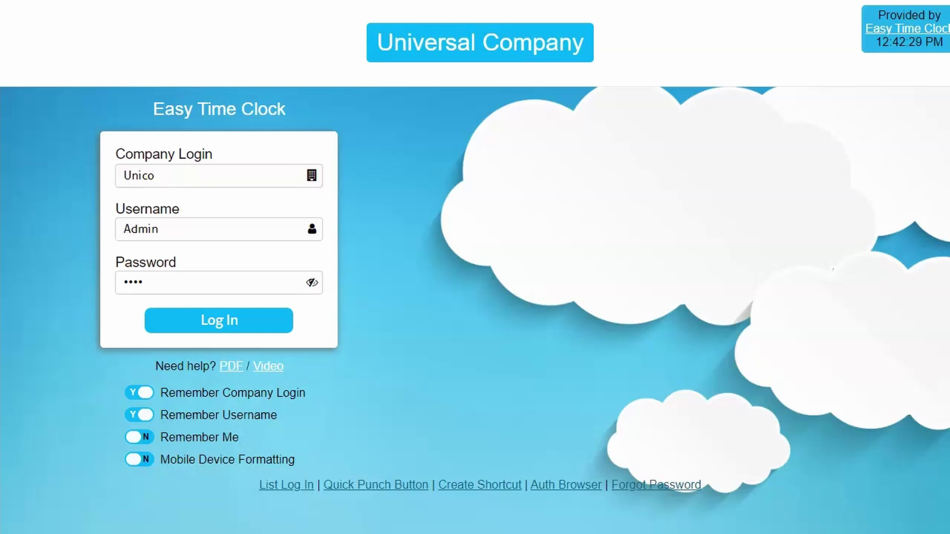
Step: Sign in as administrator, visit the Setup Import page, then return to Employee Setup
{"action": "left_click", "coordinate": [193, 325]}
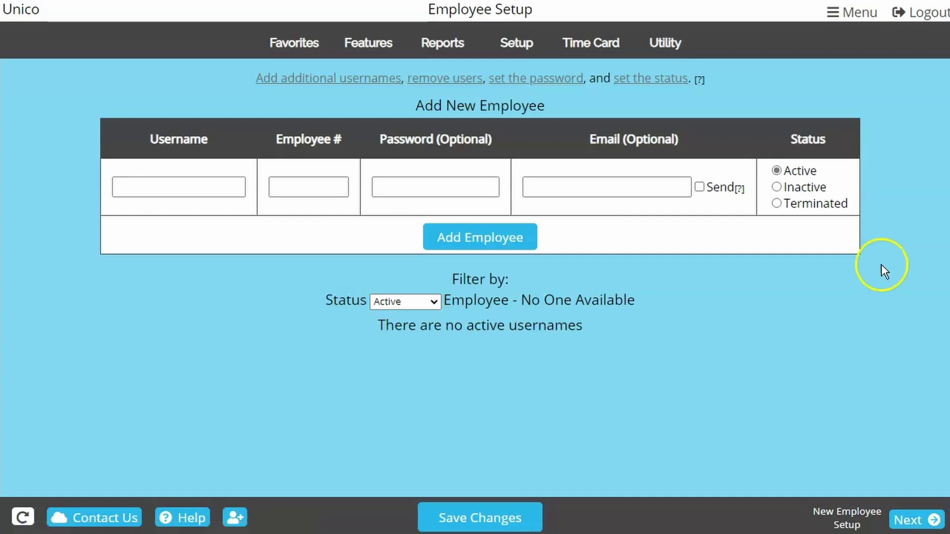
{"action": "left_click", "coordinate": [526, 43]}
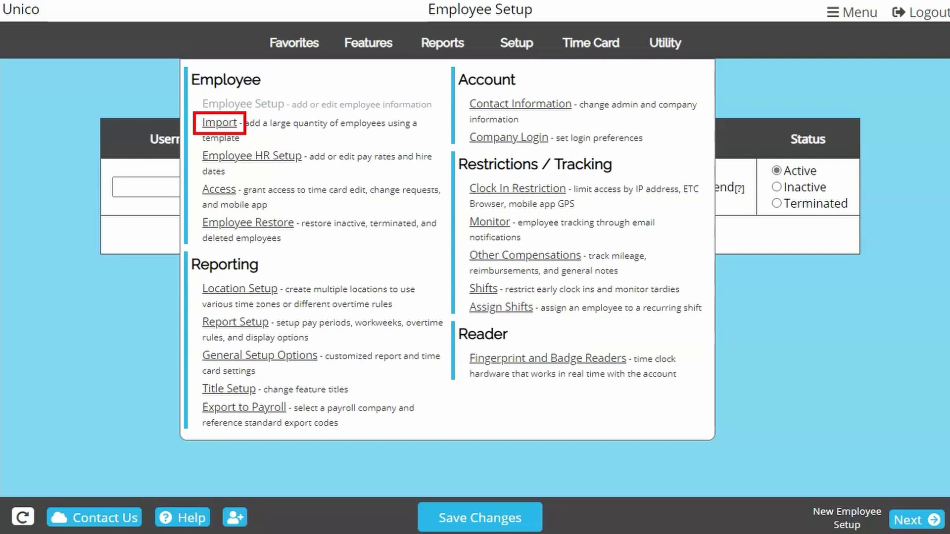
{"action": "left_click", "coordinate": [219, 124]}
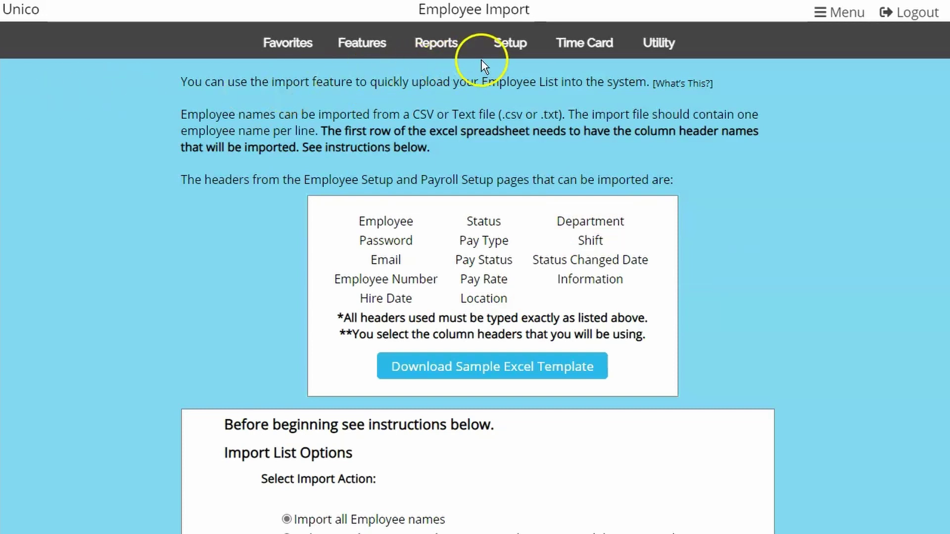
{"action": "left_click", "coordinate": [497, 53]}
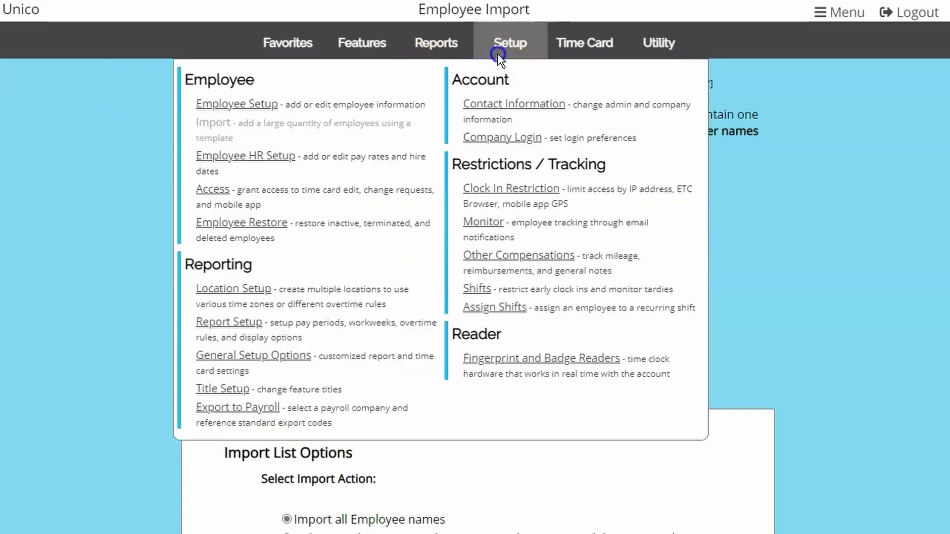
{"action": "left_click", "coordinate": [265, 105]}
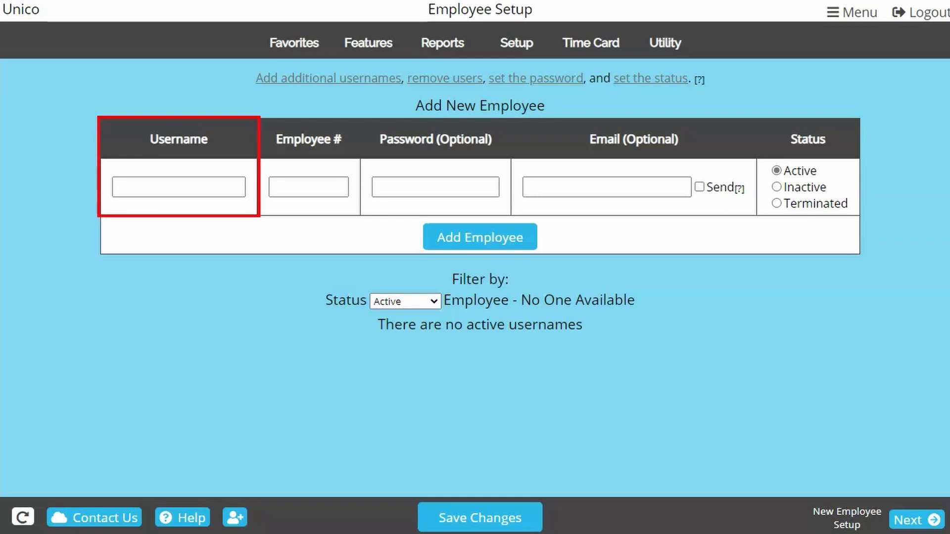
Step: Enter the employee's full name and number 25, leave the password blank, and tick Send
{"action": "type", "text": "Jamison Fawkes"}
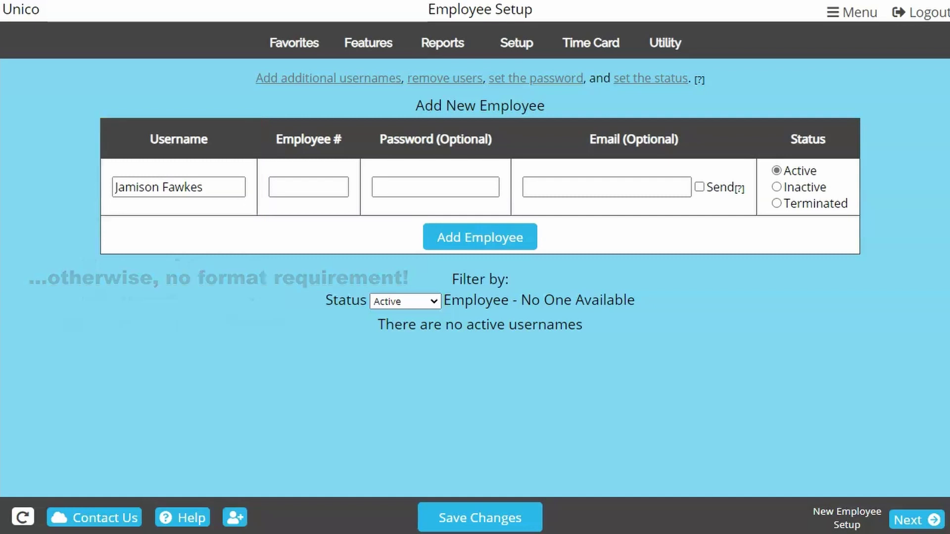
{"action": "left_click", "coordinate": [308, 187]}
{"action": "type", "text": "25"}
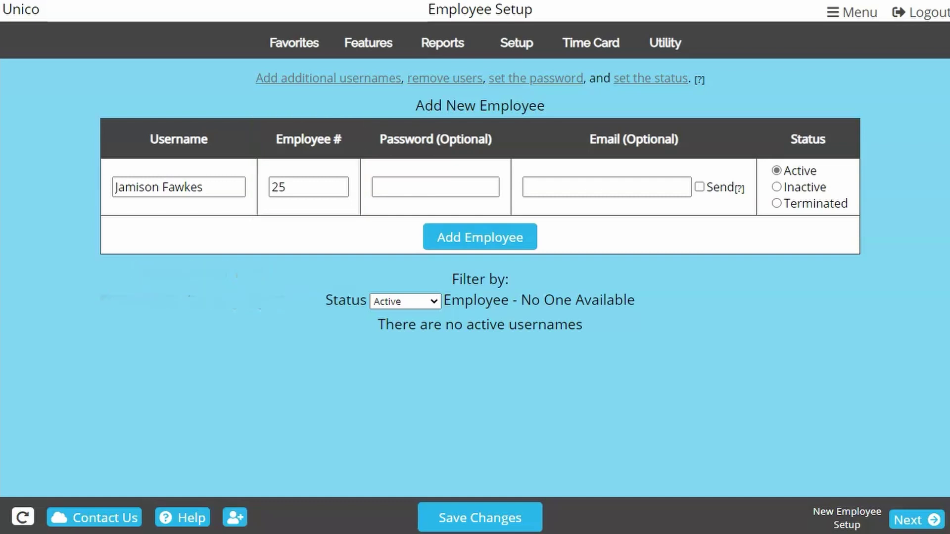
{"action": "left_click", "coordinate": [430, 188]}
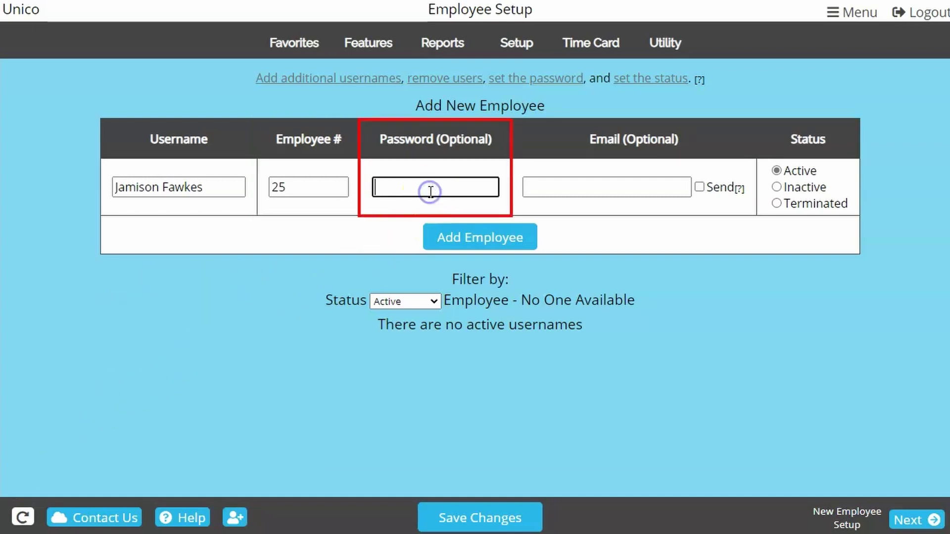
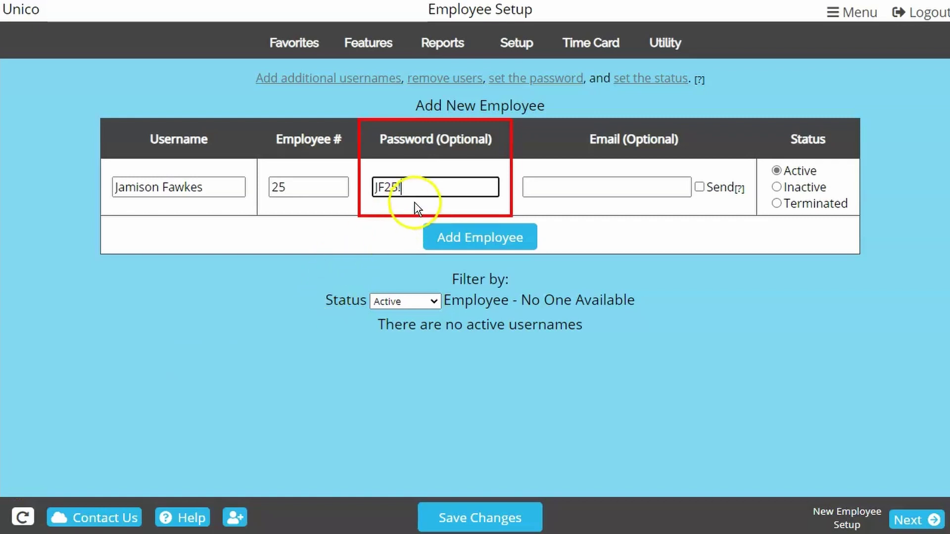
{"action": "left_click_drag", "start_coordinate": [422, 193], "coordinate": [352, 194]}
{"action": "key", "text": "BackSpace"}
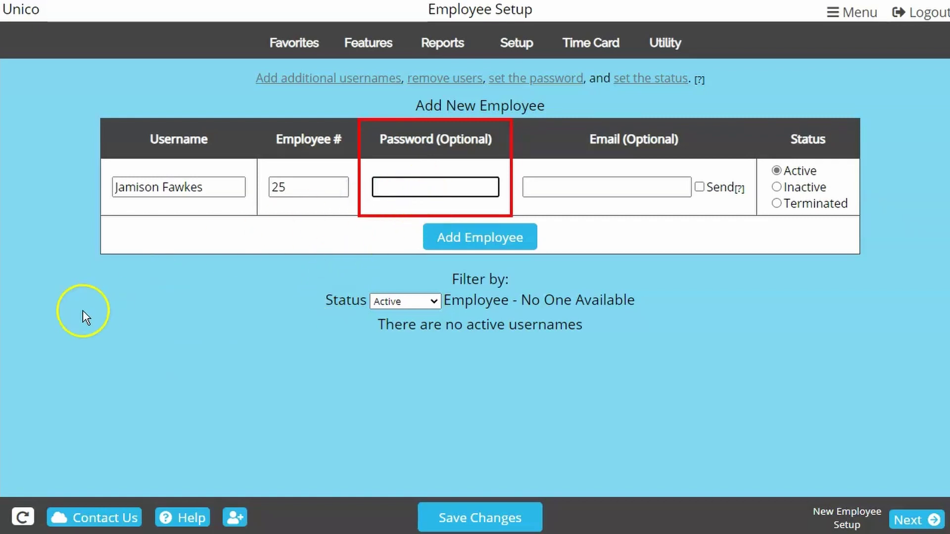
{"action": "left_click", "coordinate": [72, 324]}
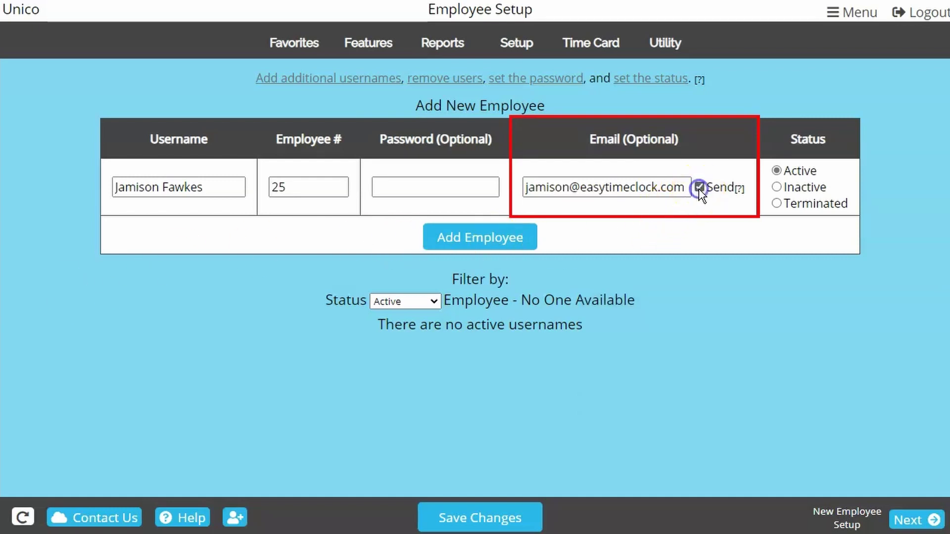
{"action": "left_click", "coordinate": [699, 188]}
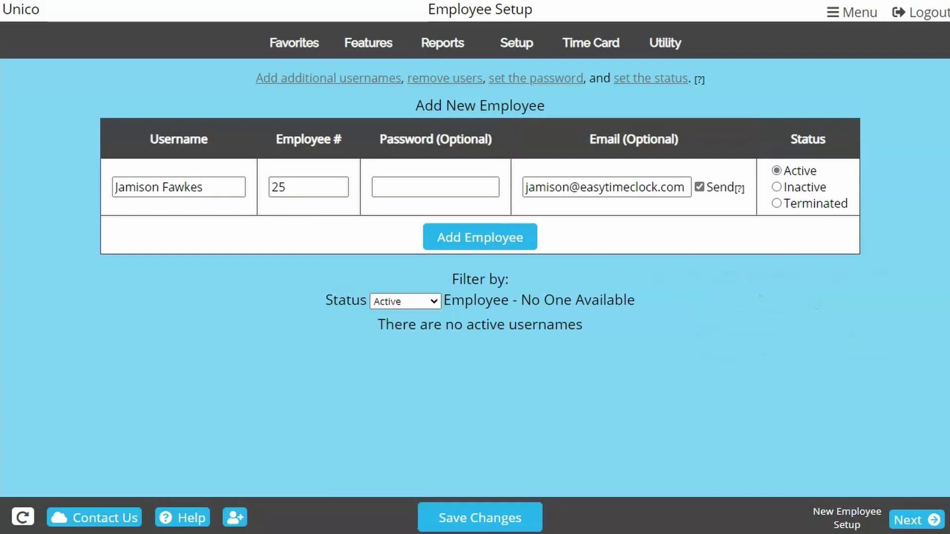
Step: Add the filled-in employee row so they become the only active user
{"action": "left_click", "coordinate": [539, 43]}
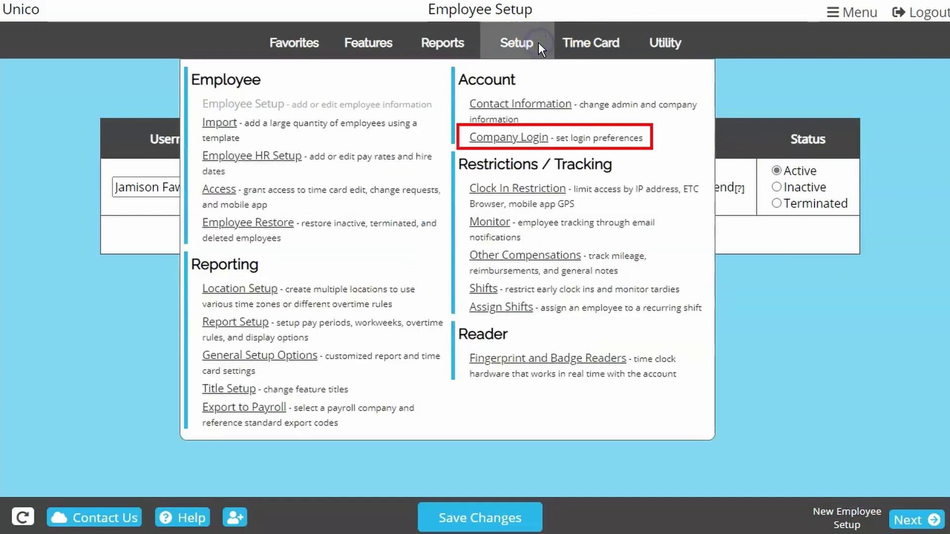
{"action": "left_click", "coordinate": [538, 43]}
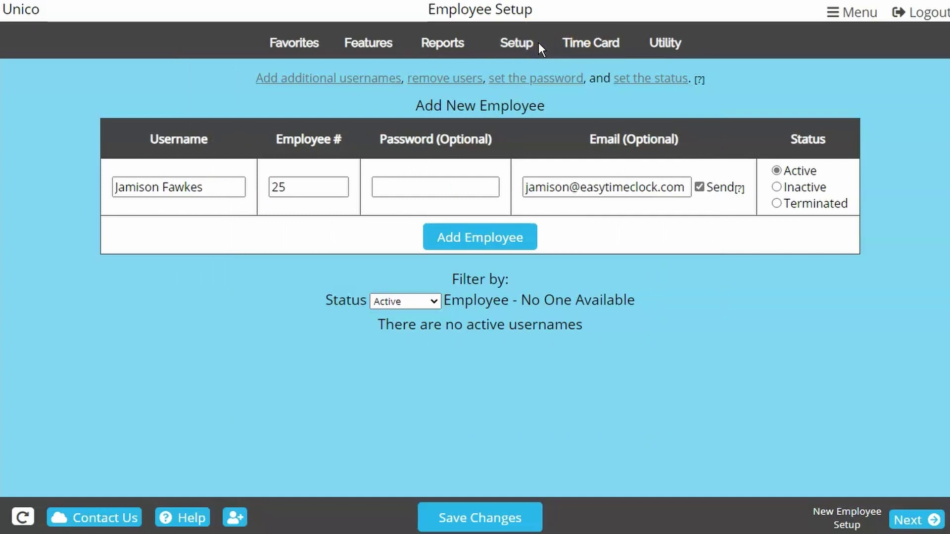
{"action": "left_click", "coordinate": [502, 239]}
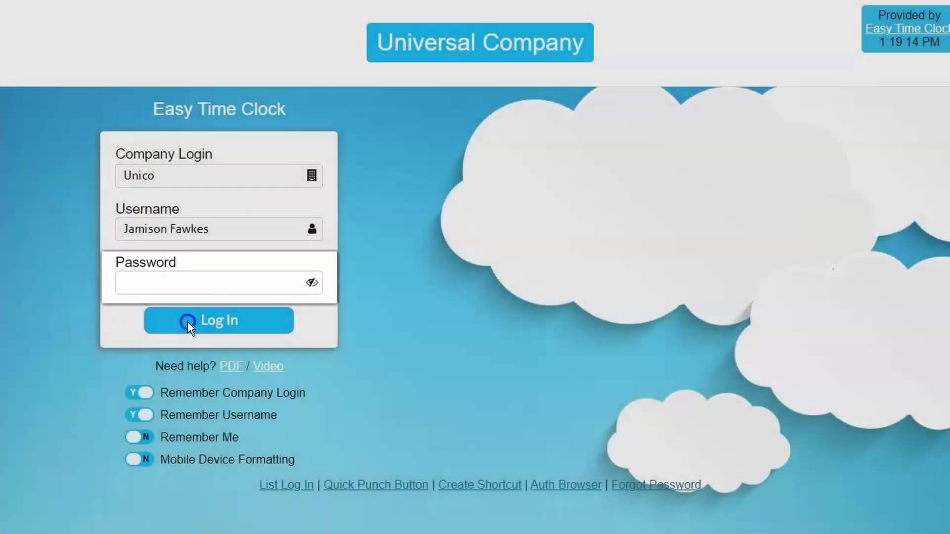
Step: Reset the new employee's password and log in with it to their time card
{"action": "left_click", "coordinate": [187, 322]}
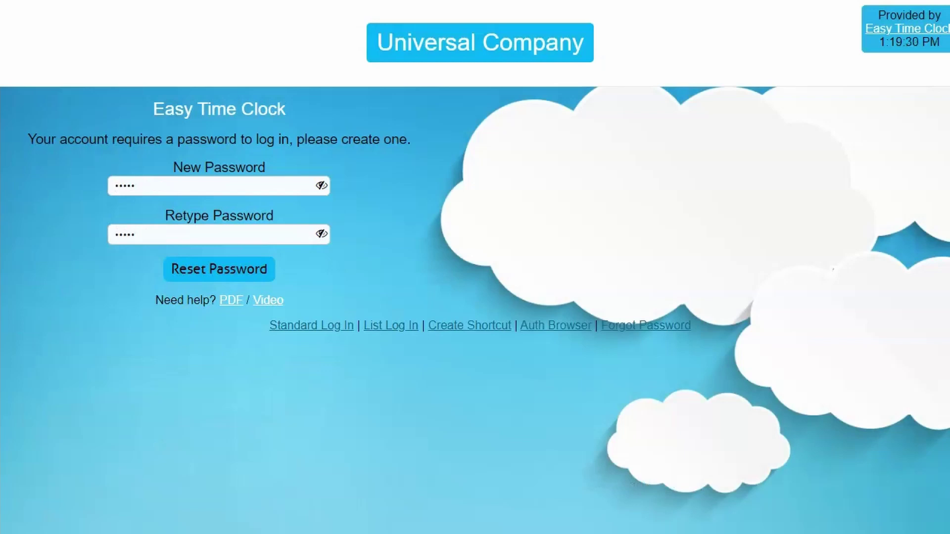
{"action": "left_click", "coordinate": [208, 273]}
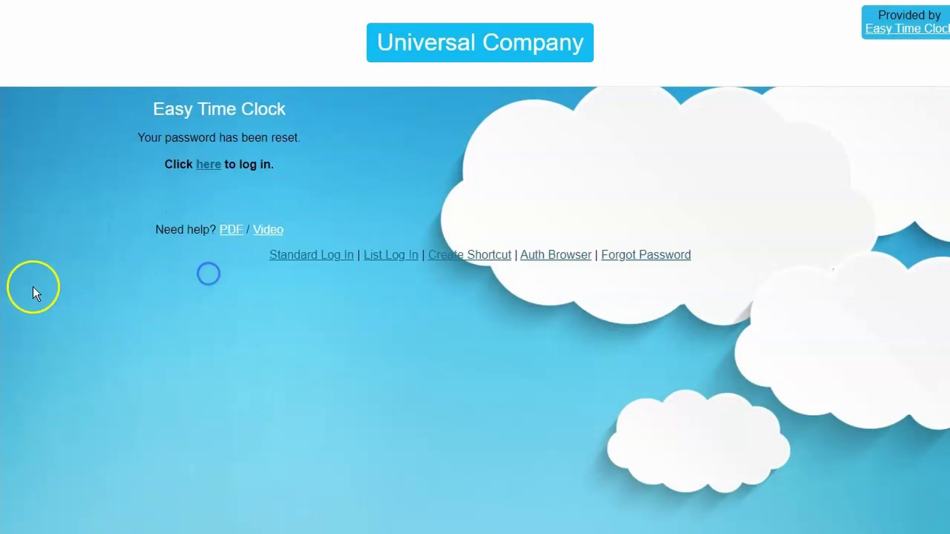
{"action": "left_click", "coordinate": [208, 164]}
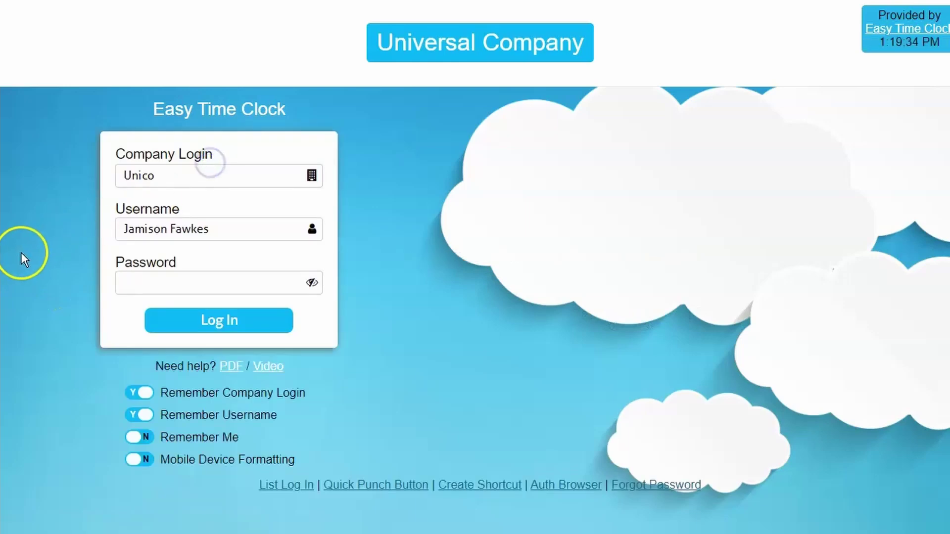
{"action": "type", "text": "*****"}
{"action": "left_click", "coordinate": [146, 322]}
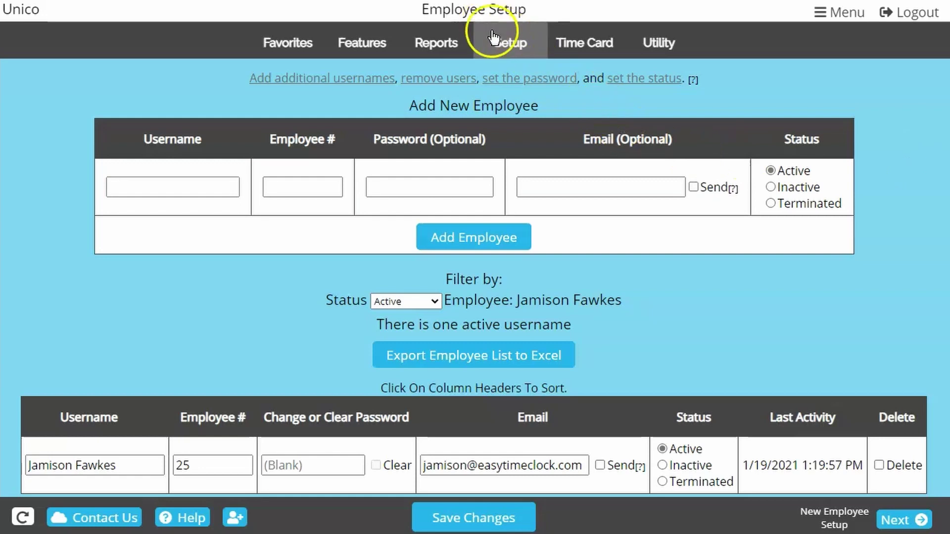
Step: Go to Employee HR Setup and enter hire date 1/4/2021
{"action": "left_click", "coordinate": [500, 39]}
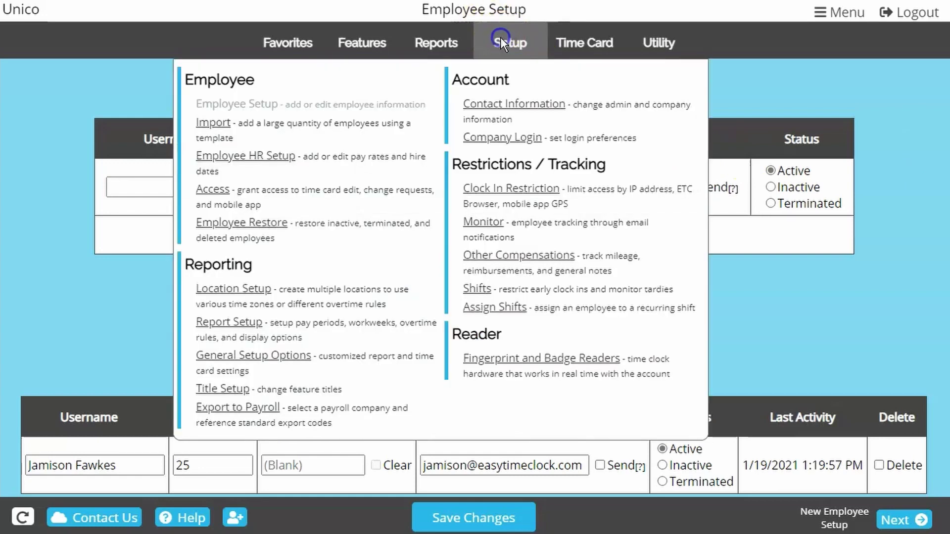
{"action": "left_click", "coordinate": [261, 164]}
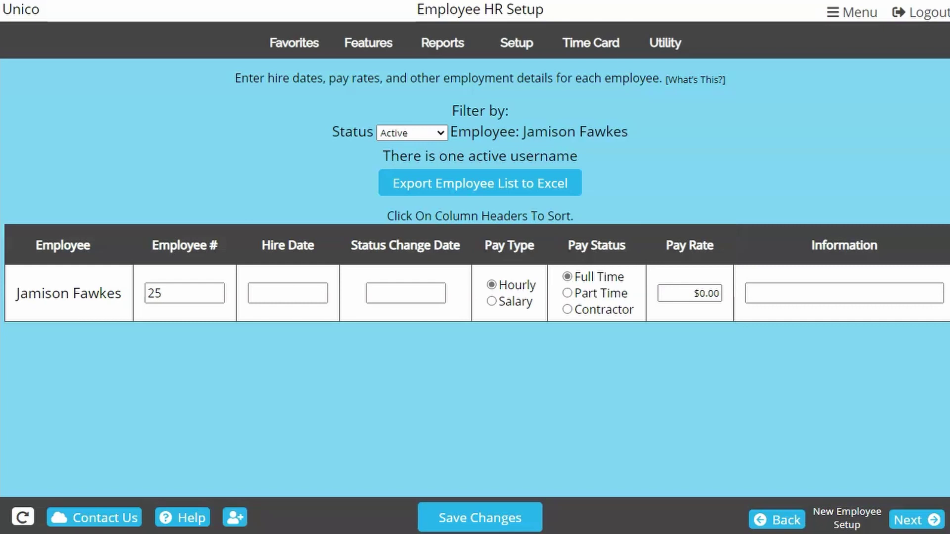
{"action": "left_click", "coordinate": [526, 41]}
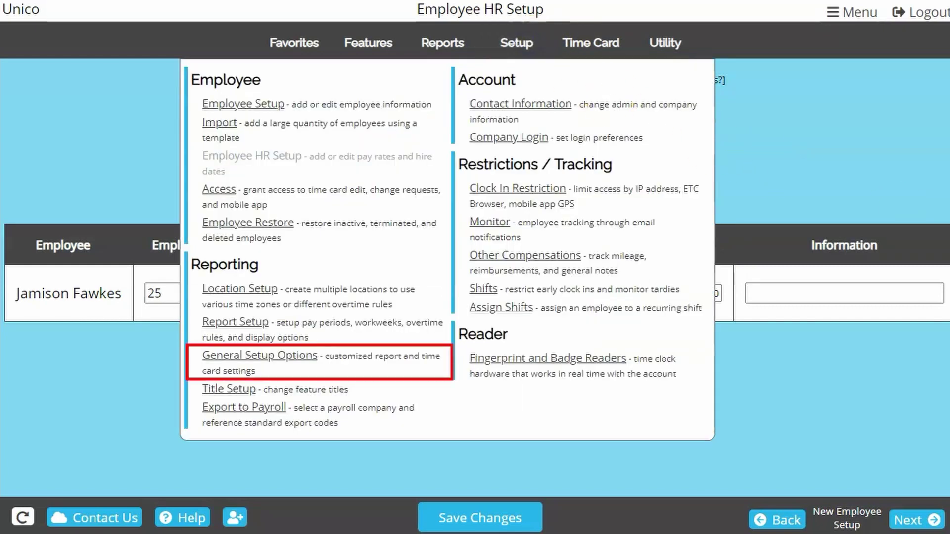
{"action": "left_click", "coordinate": [933, 187]}
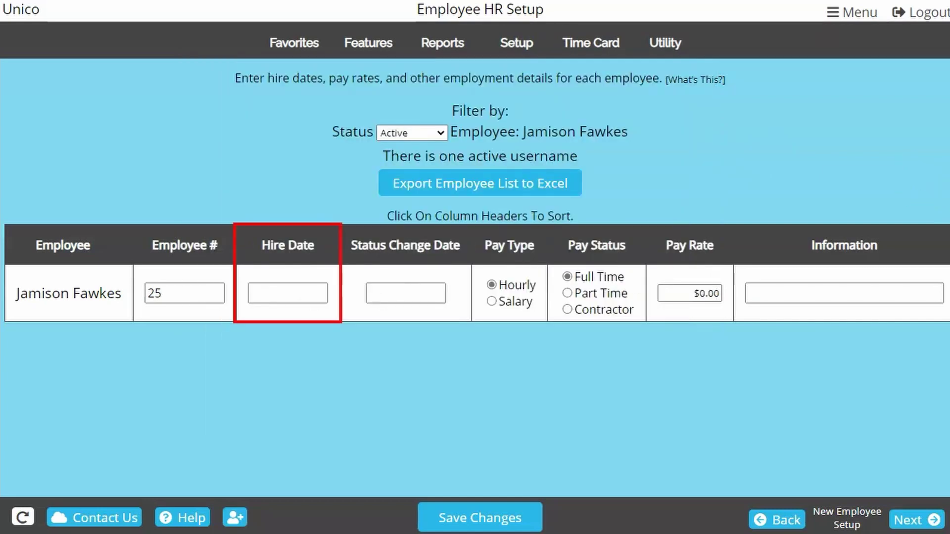
{"action": "type", "text": "1/4/2021"}
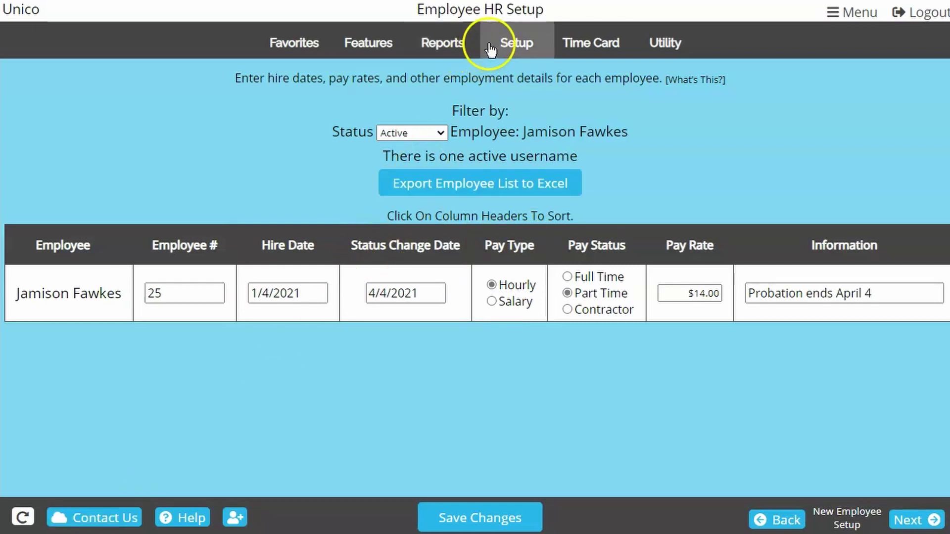
Step: On the Employee Access page, show the [What's This?] help for Text Messaging Clock In
{"action": "left_click", "coordinate": [490, 48]}
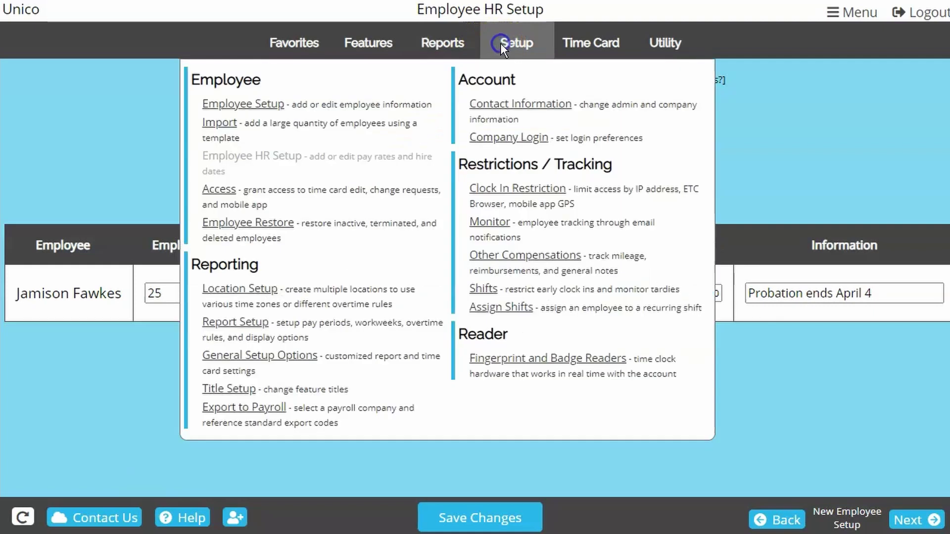
{"action": "left_click", "coordinate": [227, 196]}
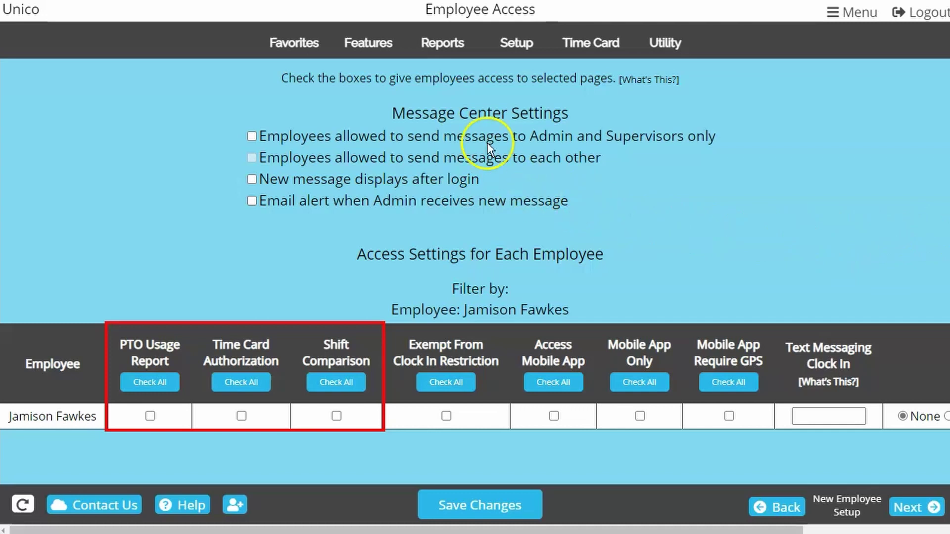
{"action": "left_click", "coordinate": [460, 44]}
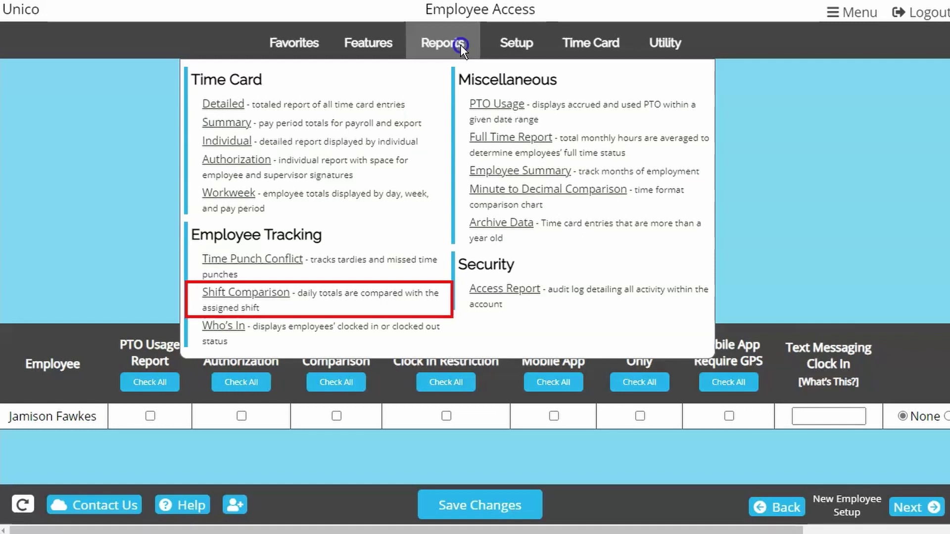
{"action": "left_click", "coordinate": [460, 45]}
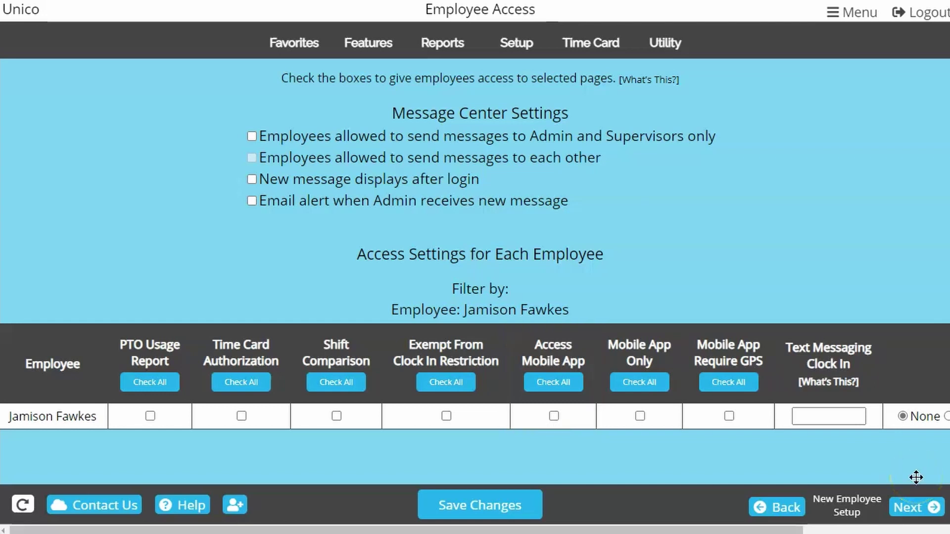
{"action": "left_click", "coordinate": [845, 382]}
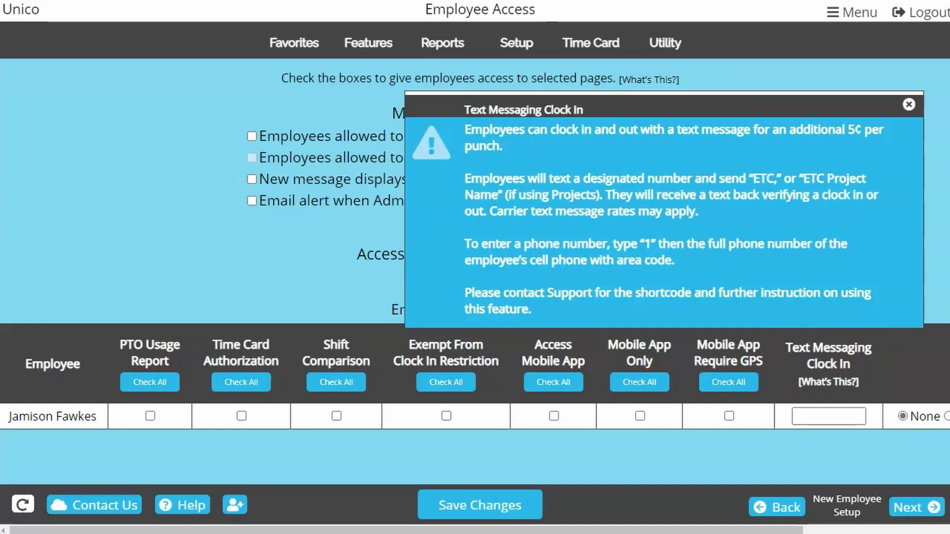
Step: Close the text-messaging help and scroll the access table right to Time Card Edit
{"action": "key", "text": "Escape"}
{"action": "left_click_drag", "start_coordinate": [75, 529], "coordinate": [155, 529]}
{"action": "left_click_drag", "start_coordinate": [487, 530], "coordinate": [554, 530]}
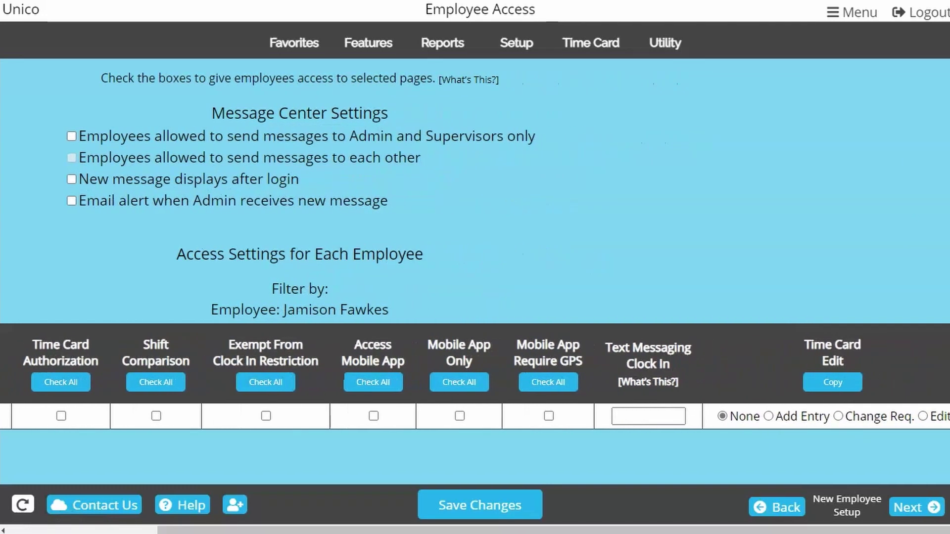